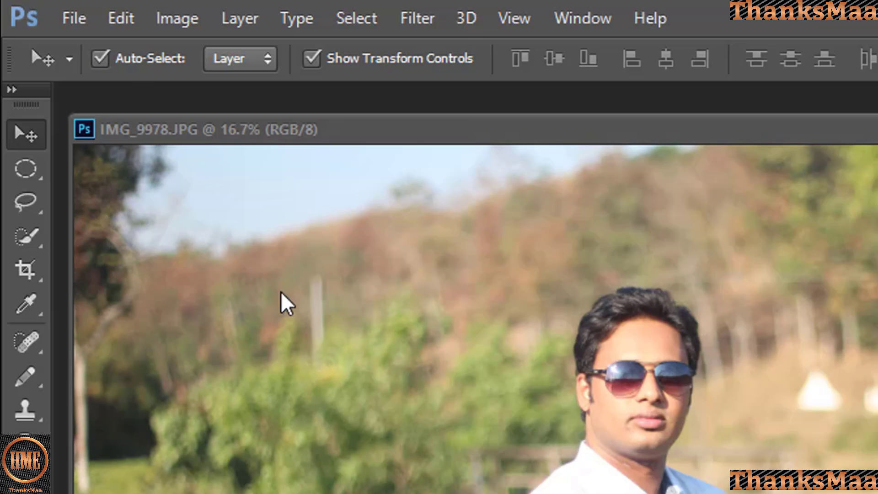
Step: Set the Crop tool to the W x H x Resolution preset with a 1.5 in width and 1.9 in height
{"action": "left_click", "coordinate": [24, 272]}
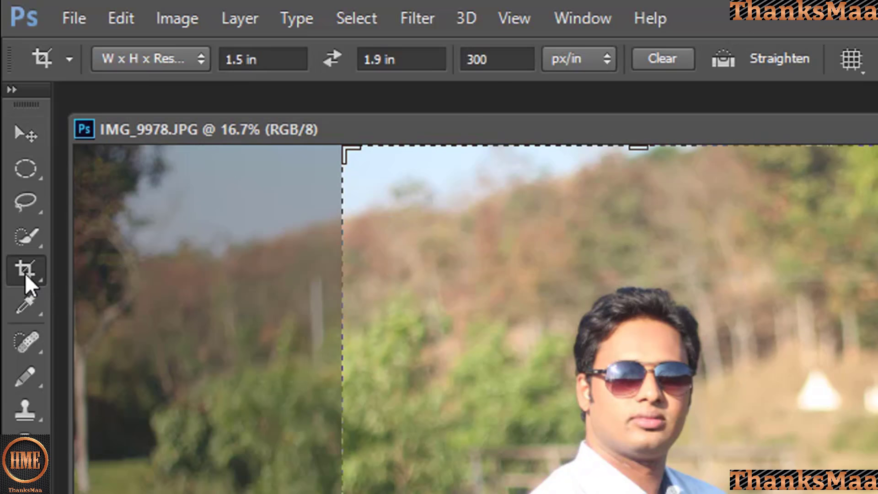
{"action": "left_click", "coordinate": [197, 61]}
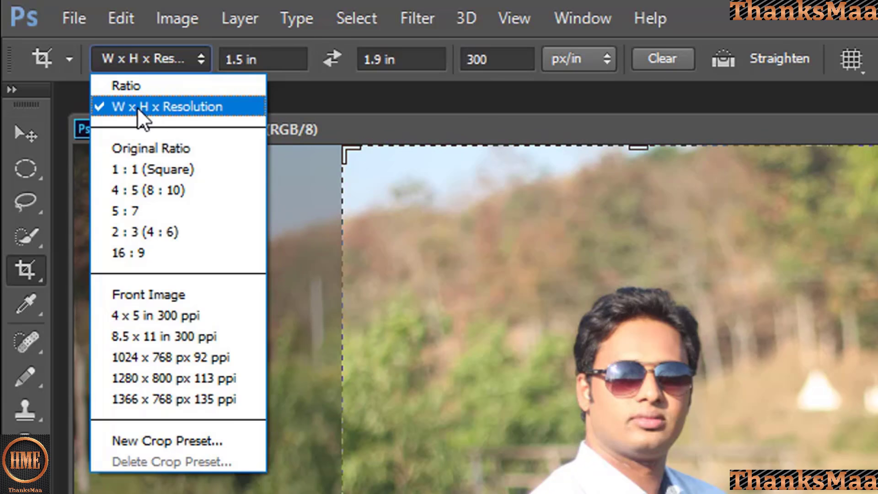
{"action": "left_click", "coordinate": [187, 106]}
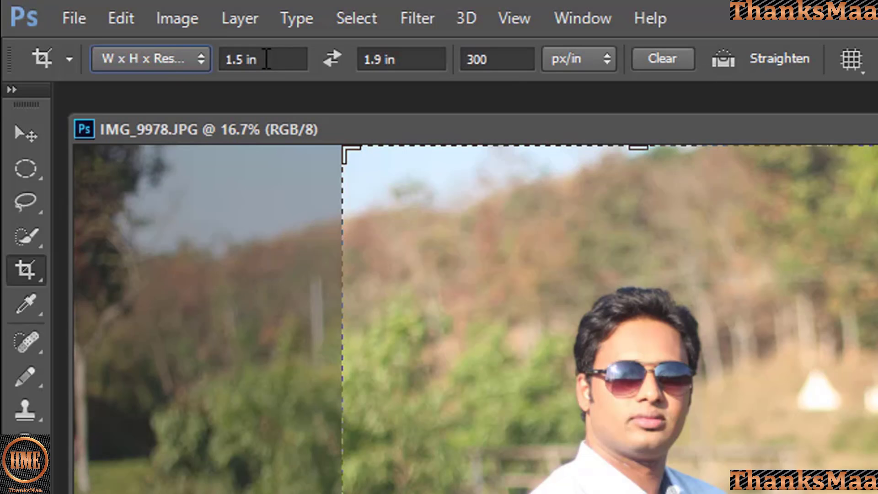
{"action": "left_click", "coordinate": [267, 59]}
{"action": "left_click", "coordinate": [244, 60]}
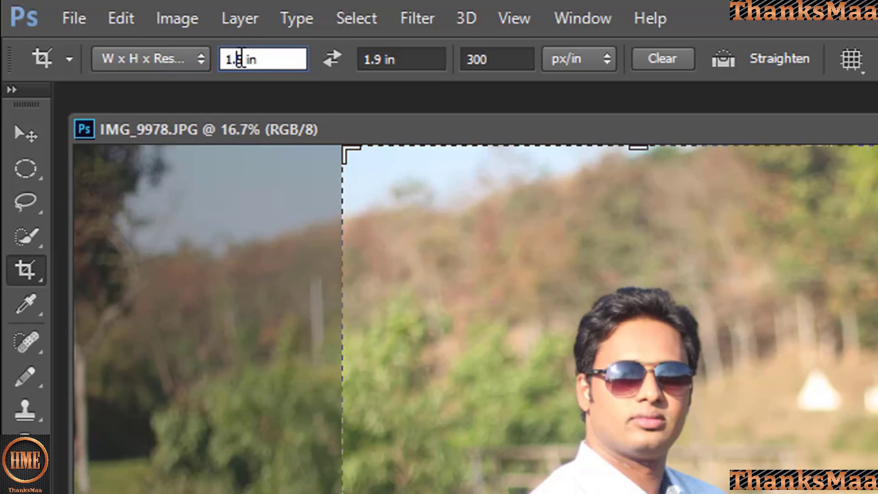
{"action": "key", "text": "BackSpace"}
{"action": "key", "text": "BackSpace"}
{"action": "key", "text": "BackSpace"}
{"action": "type", "text": "1.5"}
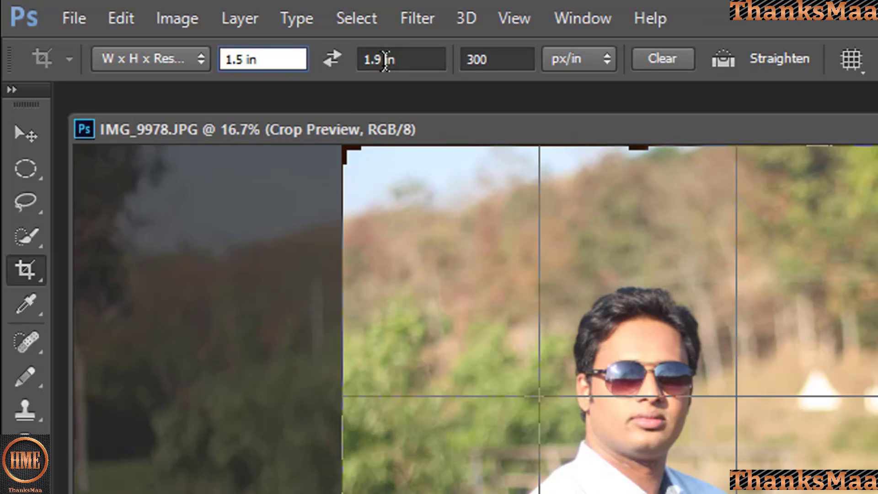
{"action": "left_click", "coordinate": [381, 60]}
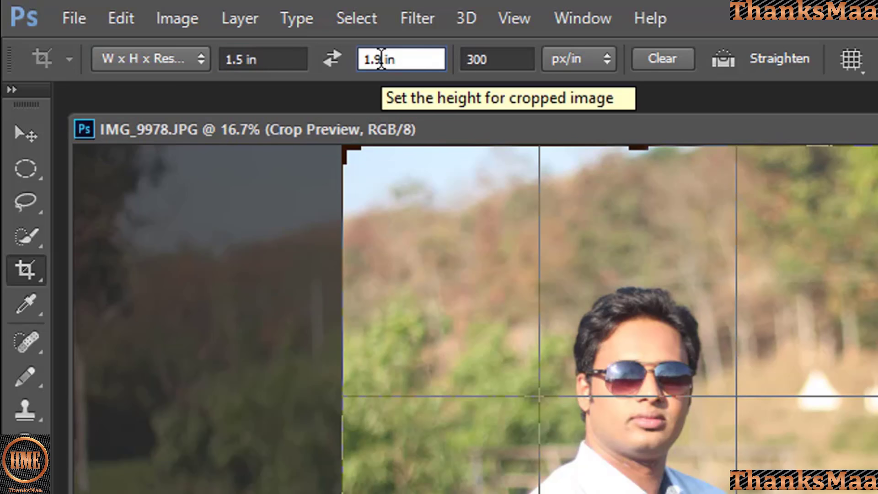
Step: Frame the sunglasses man's head and shoulders, commit the 1.5 × 1.9 in crop, and enlarge the window
{"action": "left_click", "coordinate": [503, 60]}
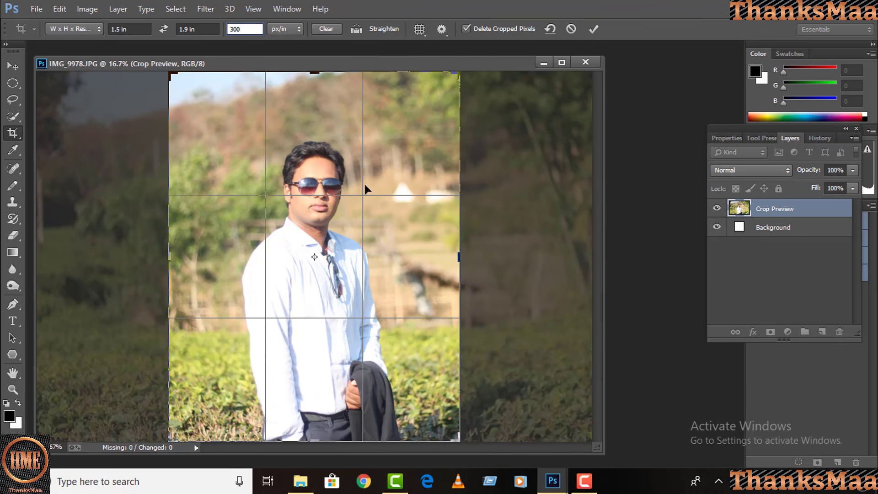
{"action": "left_click_drag", "start_coordinate": [468, 76], "coordinate": [440, 108]}
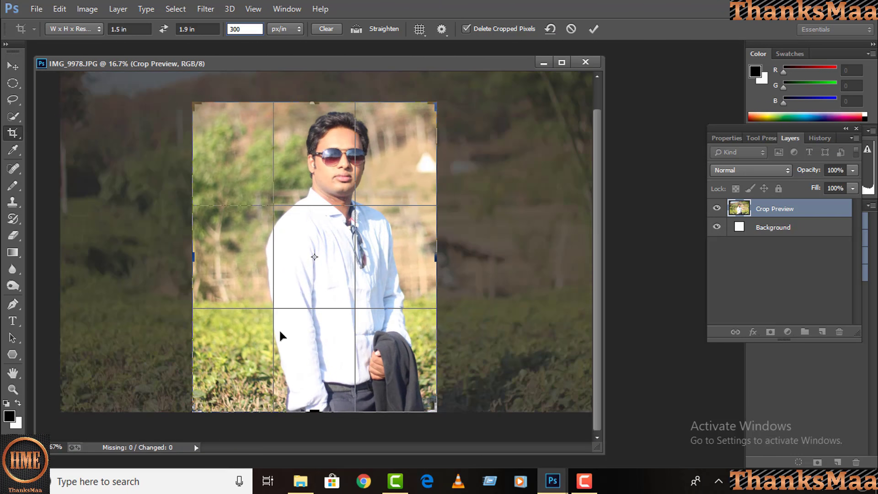
{"action": "left_click_drag", "start_coordinate": [192, 413], "coordinate": [257, 379]}
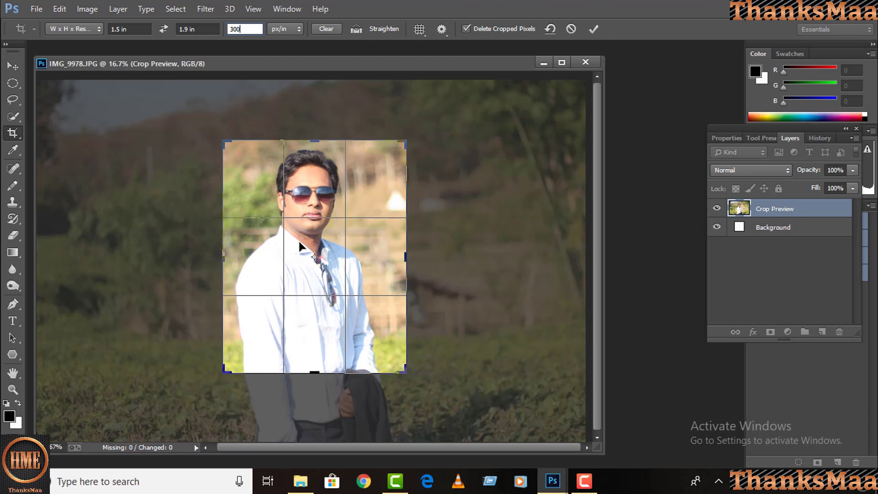
{"action": "left_click_drag", "start_coordinate": [298, 239], "coordinate": [308, 255]}
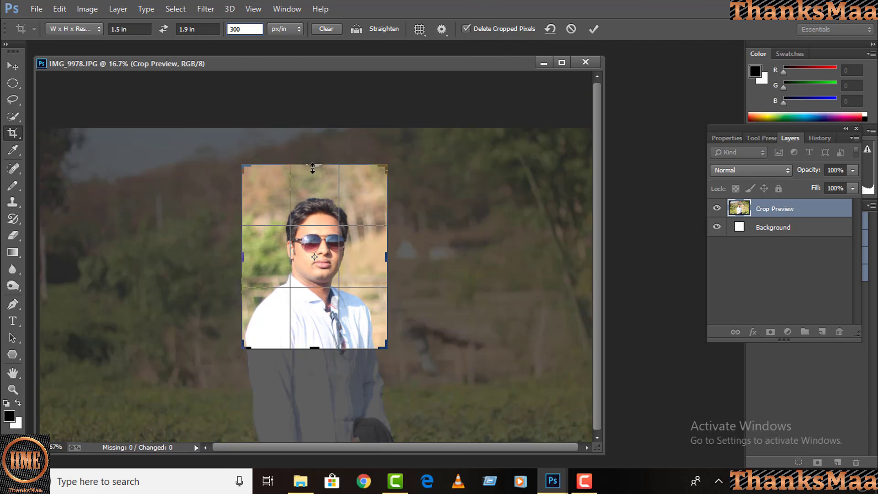
{"action": "left_click_drag", "start_coordinate": [313, 168], "coordinate": [321, 181]}
{"action": "left_click_drag", "start_coordinate": [315, 215], "coordinate": [311, 217]}
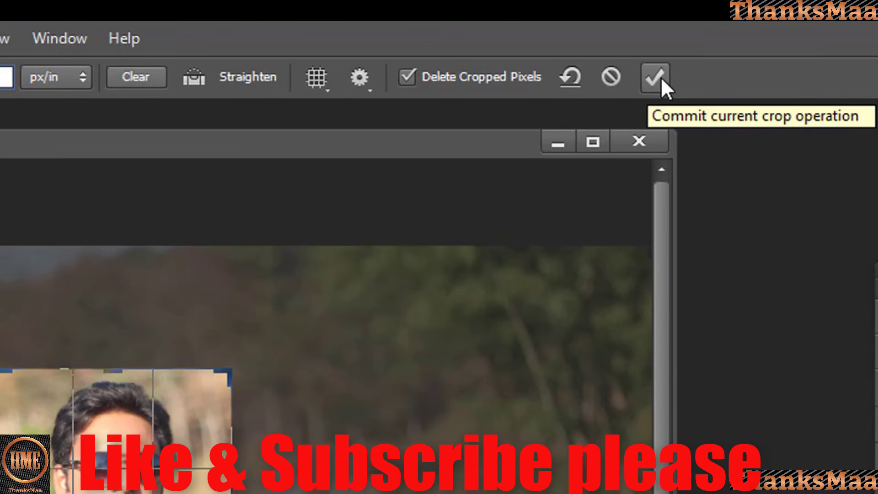
{"action": "left_click", "coordinate": [653, 76]}
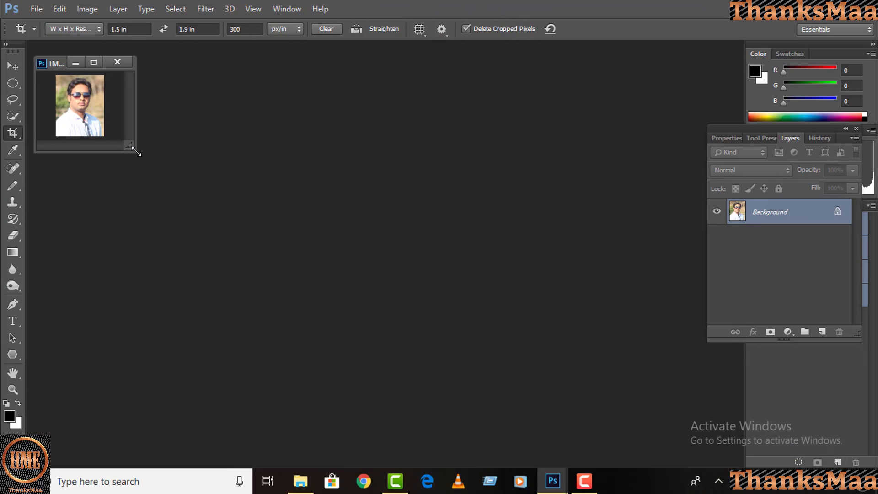
{"action": "left_click_drag", "start_coordinate": [134, 150], "coordinate": [427, 414]}
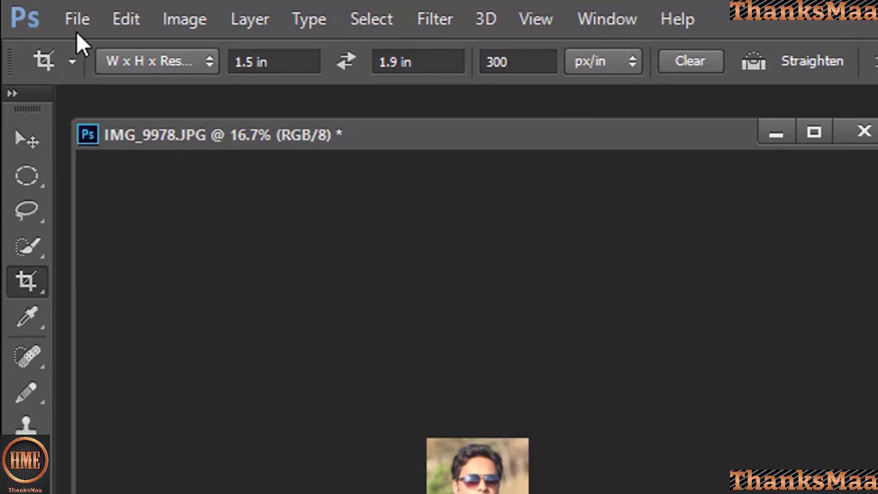
Step: In Save As, rename the file to IMG_9gh and keep the JPEG format in the Apply folder
{"action": "left_click", "coordinate": [76, 20]}
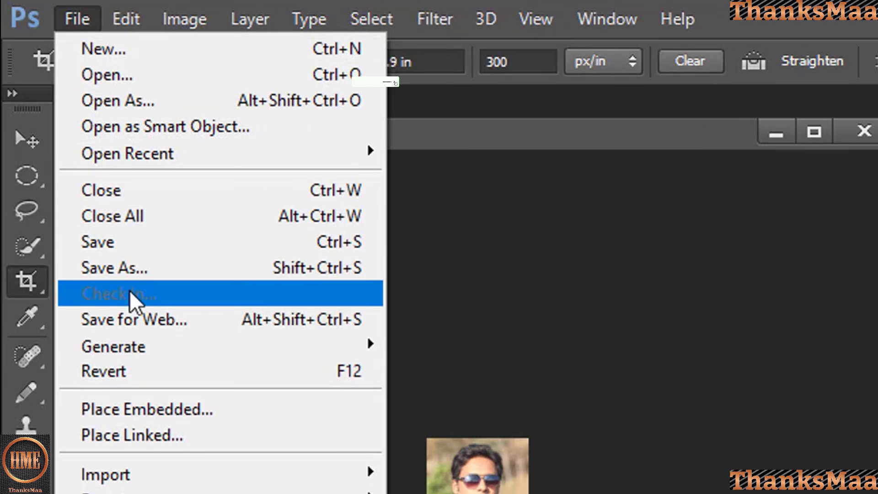
{"action": "left_click", "coordinate": [131, 270]}
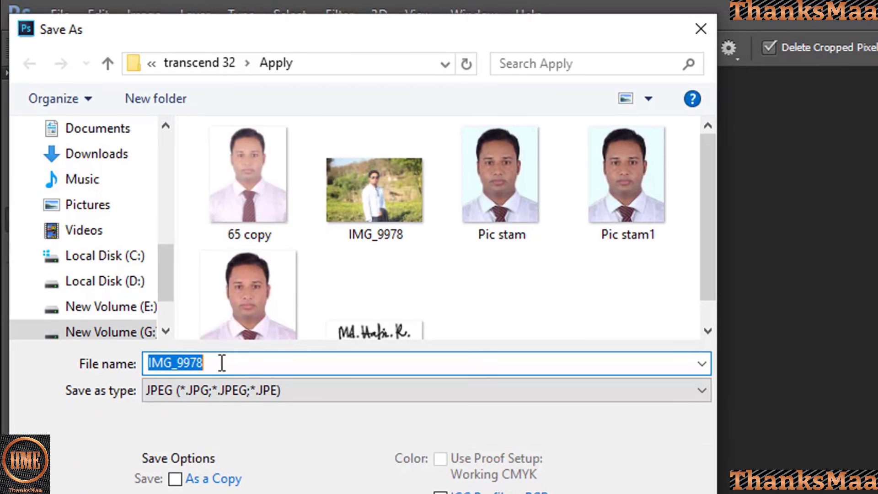
{"action": "left_click", "coordinate": [217, 361]}
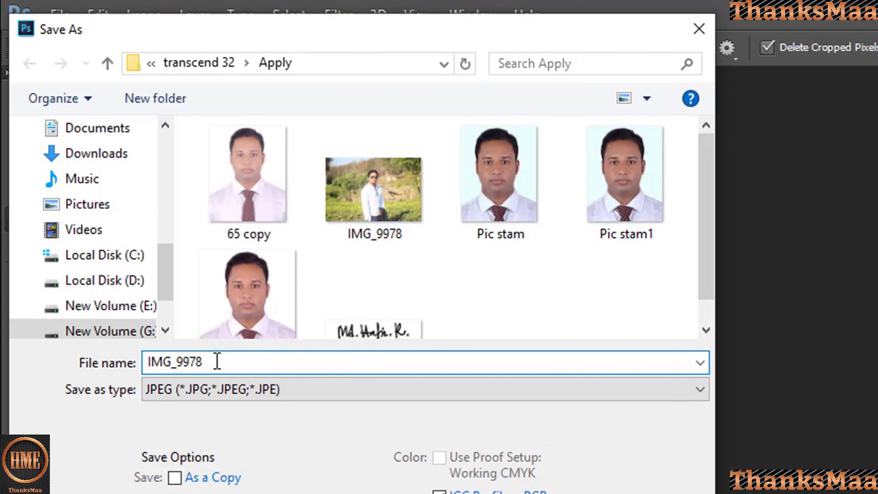
{"action": "key", "text": "BackSpace"}
{"action": "key", "text": "BackSpace"}
{"action": "key", "text": "BackSpace"}
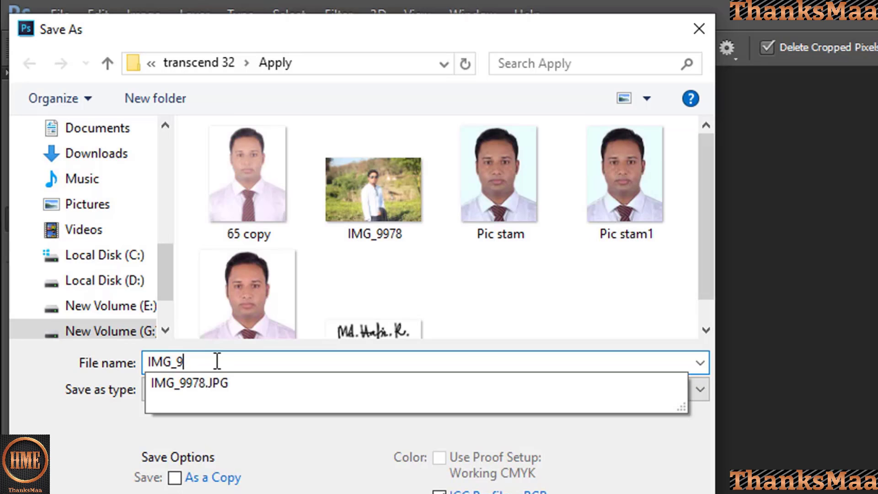
{"action": "key", "text": "Down"}
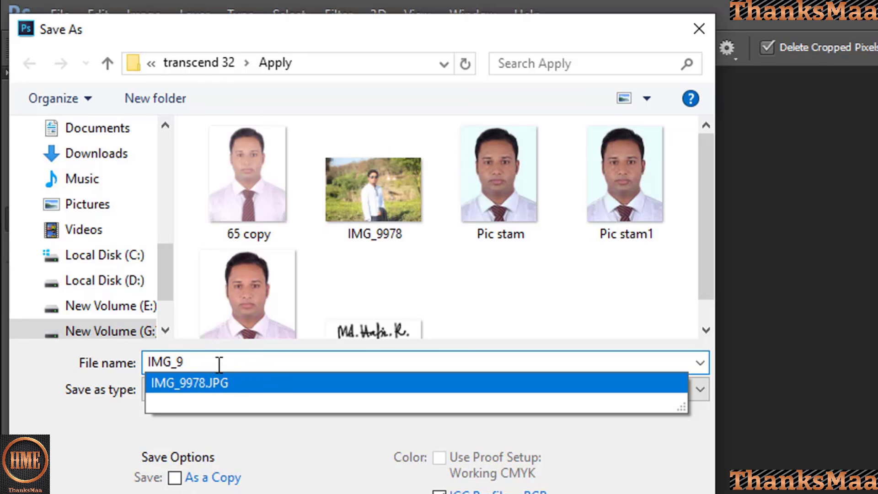
{"action": "type", "text": "gh"}
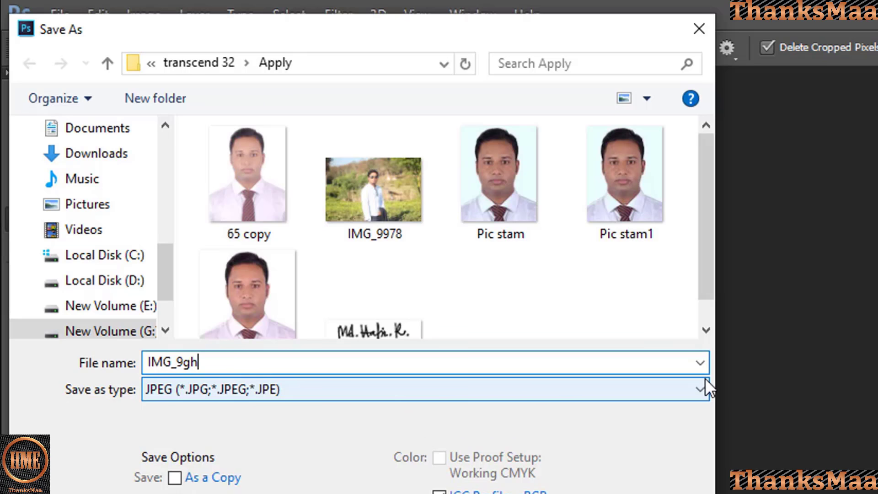
{"action": "left_click", "coordinate": [696, 388]}
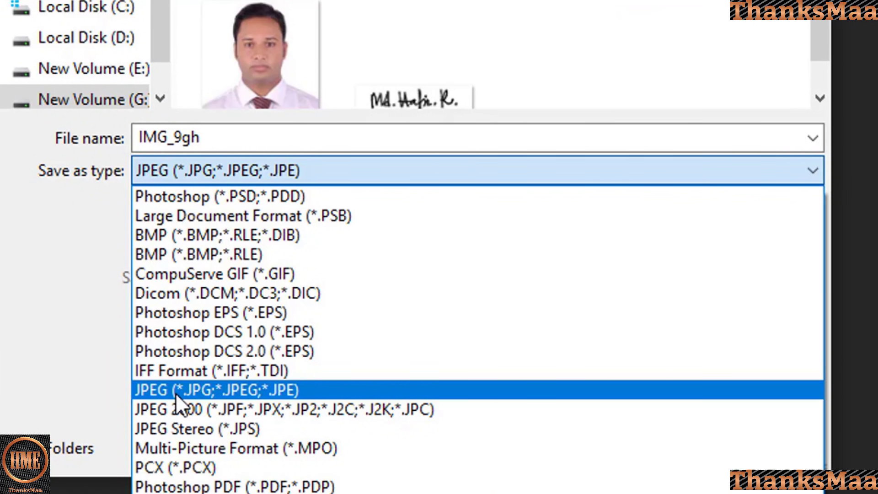
{"action": "left_click", "coordinate": [175, 393]}
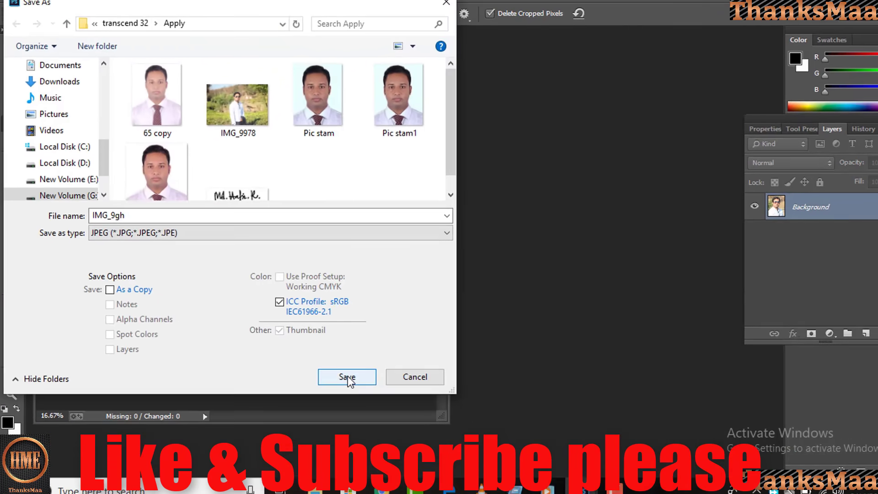
Step: Save IMG_9gh.jpg with JPEG quality set to the Medium (5) preset
{"action": "left_click", "coordinate": [348, 376]}
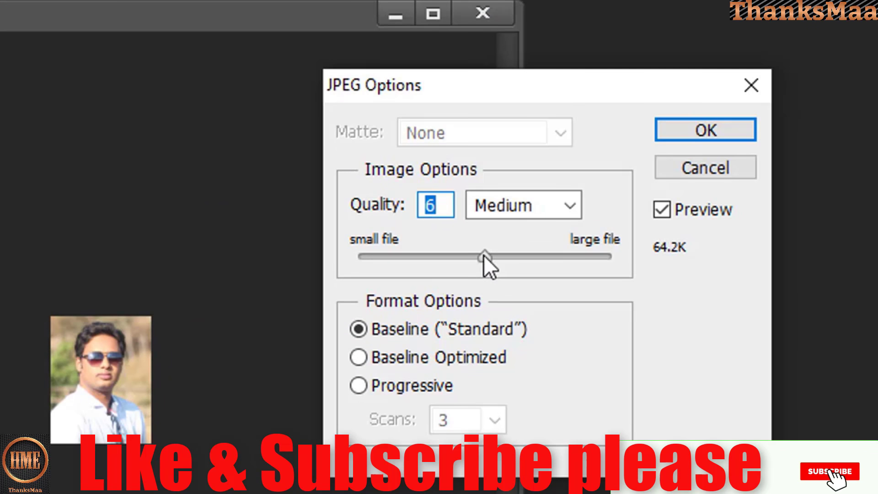
{"action": "left_click_drag", "start_coordinate": [484, 254], "coordinate": [562, 267]}
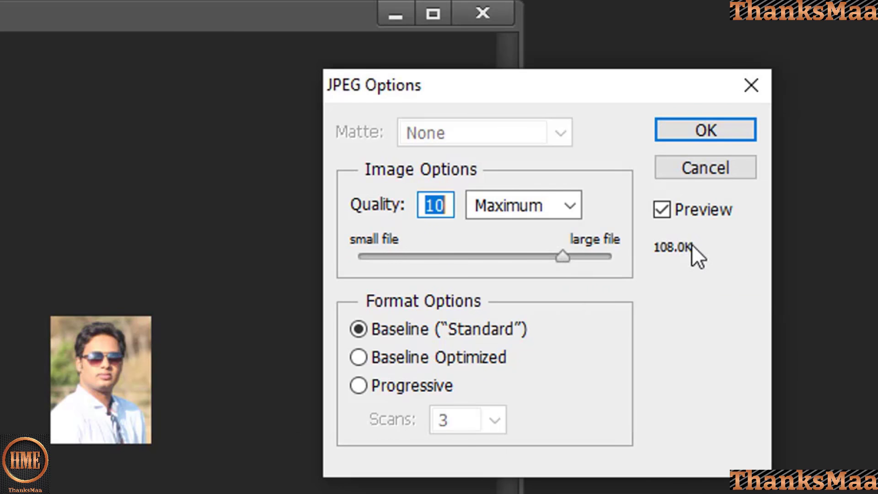
{"action": "left_click_drag", "start_coordinate": [561, 262], "coordinate": [515, 263]}
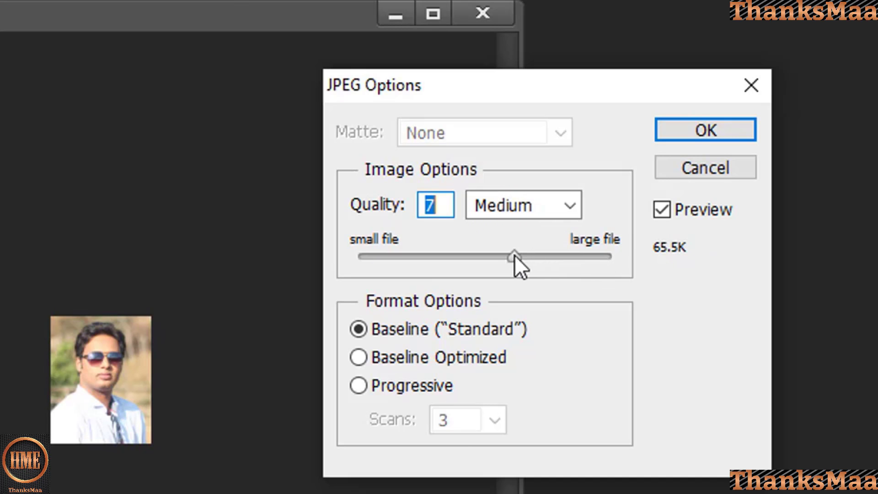
{"action": "mouse_move", "coordinate": [514, 257]}
{"action": "left_mouse_down"}
{"action": "mouse_move", "coordinate": [435, 257]}
{"action": "mouse_move", "coordinate": [530, 251]}
{"action": "left_mouse_up"}
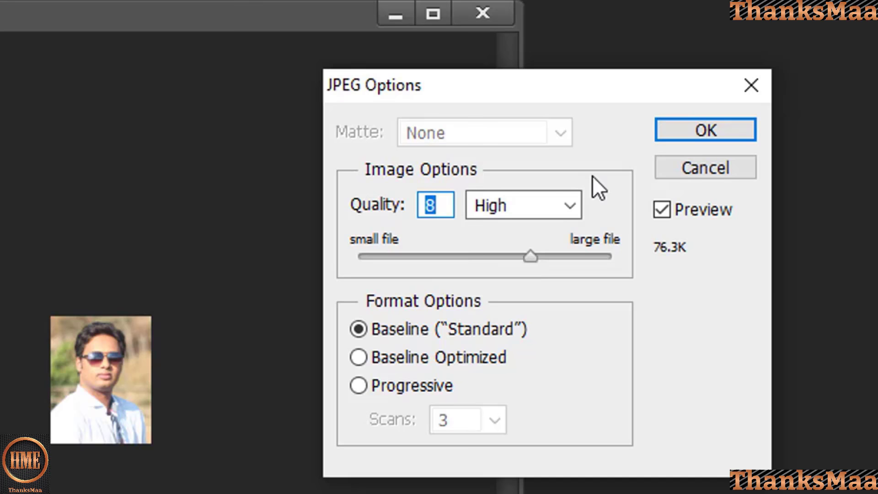
{"action": "left_click", "coordinate": [569, 204]}
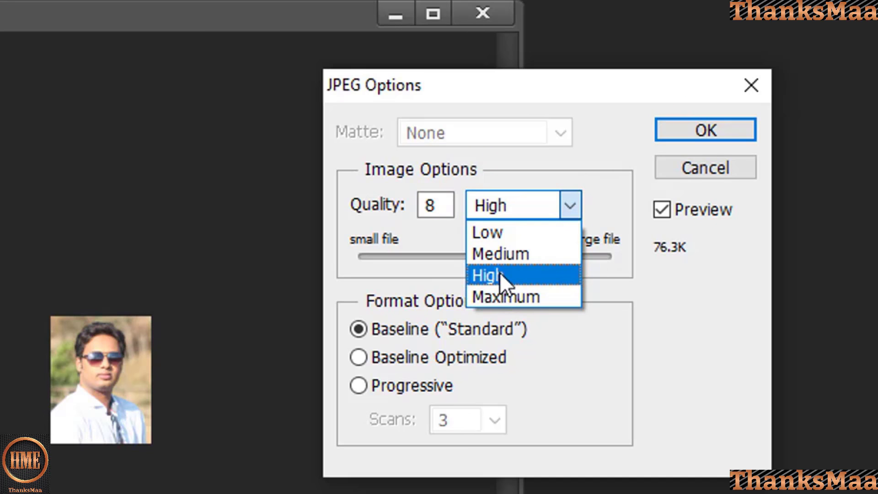
{"action": "left_click", "coordinate": [505, 260]}
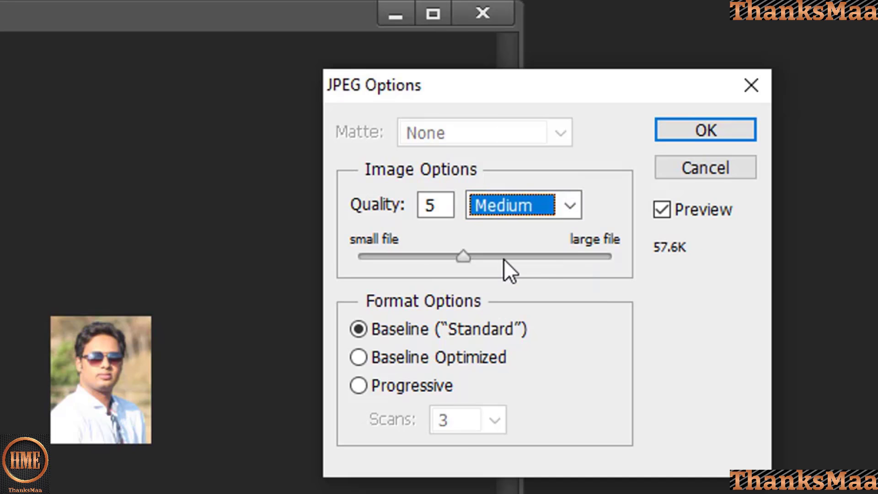
{"action": "left_click", "coordinate": [709, 127]}
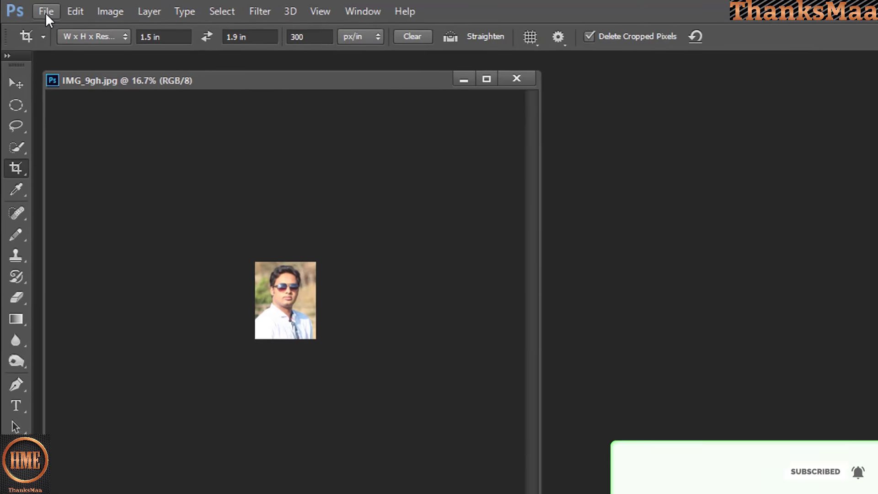
Step: Open Pic.jpg from the Apply folder
{"action": "left_click", "coordinate": [37, 10]}
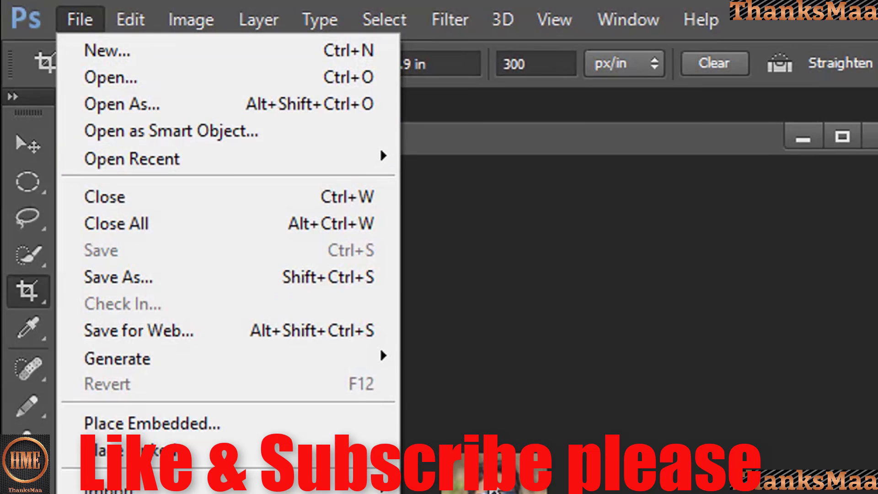
{"action": "left_click", "coordinate": [169, 89]}
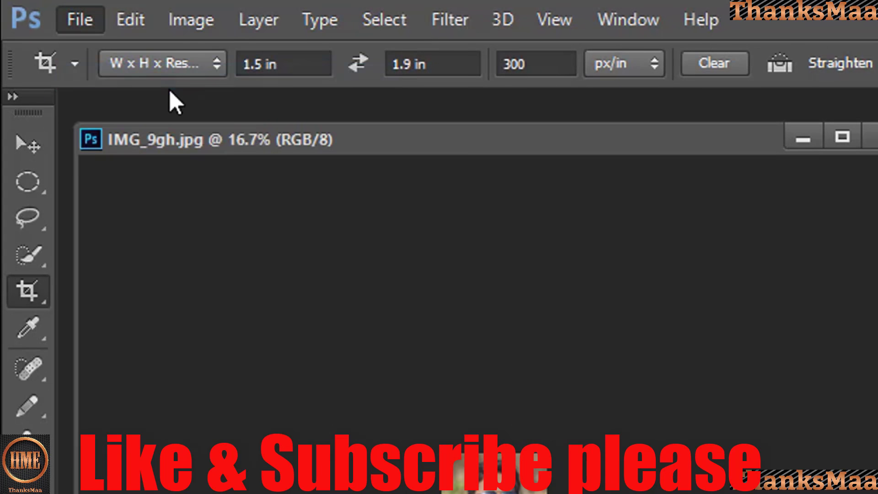
{"action": "left_click", "coordinate": [483, 430]}
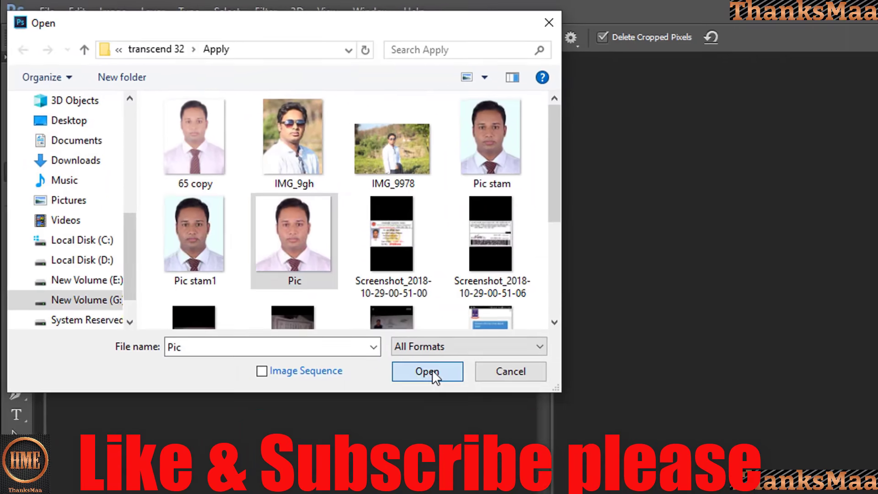
{"action": "left_click", "coordinate": [513, 442]}
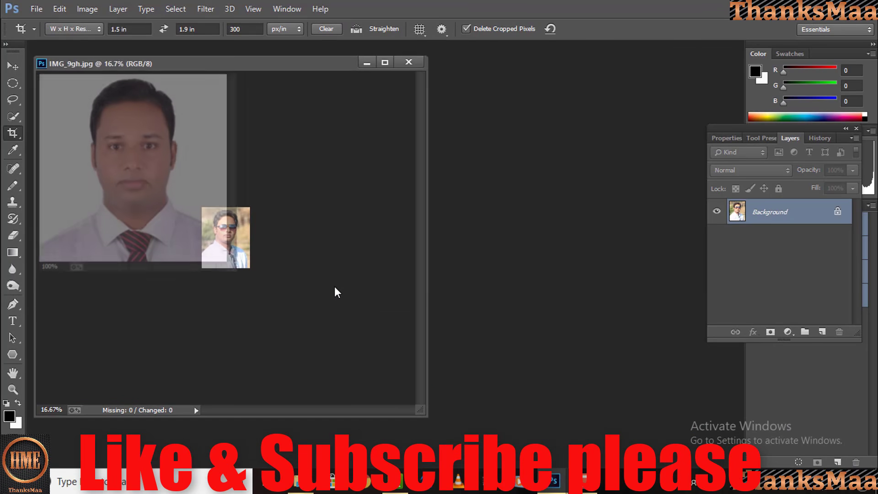
Step: Restart the 1.5 × 1.9 in crop with the resolution changed from 300 to 150 px/in
{"action": "left_click", "coordinate": [13, 71]}
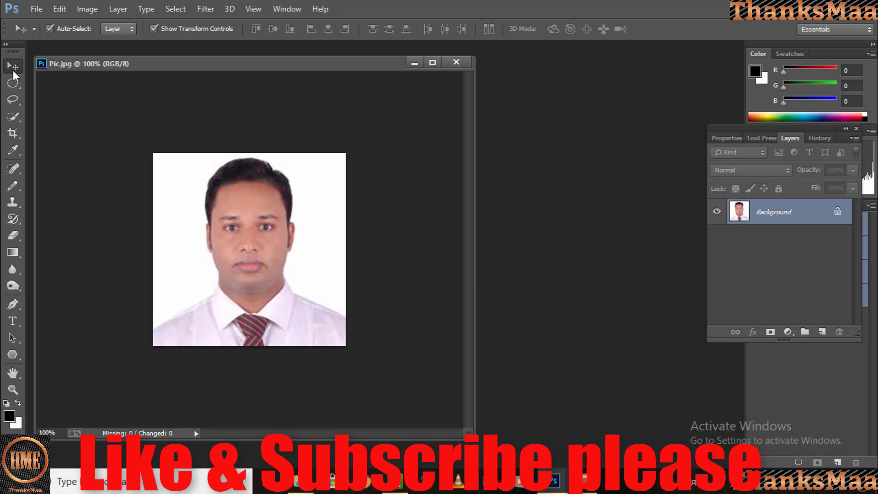
{"action": "left_click", "coordinate": [13, 134]}
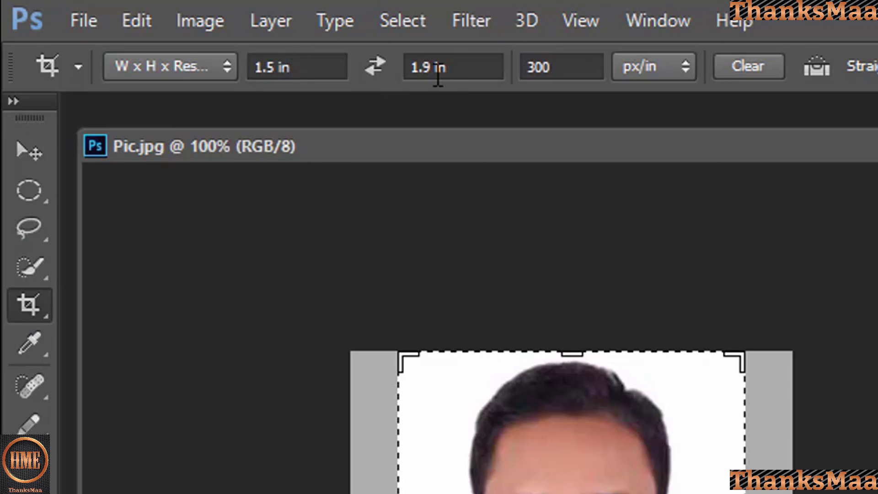
{"action": "left_click", "coordinate": [559, 68]}
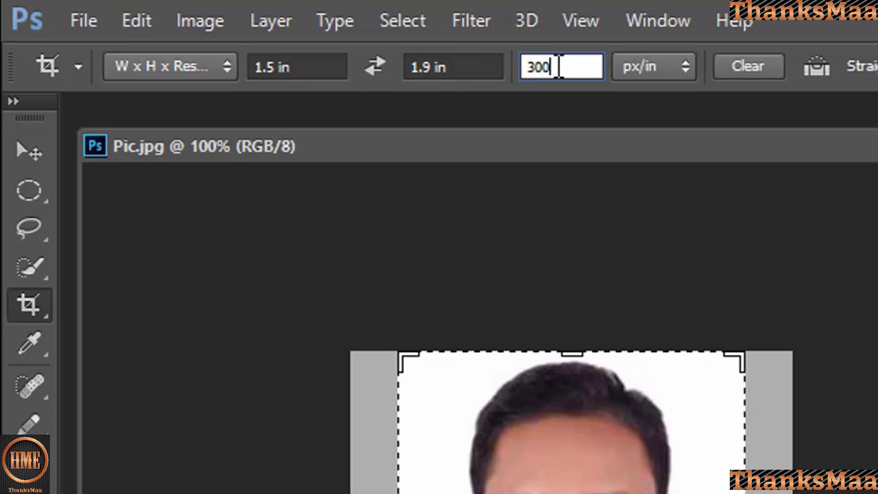
{"action": "key", "text": "BackSpace"}
{"action": "key", "text": "BackSpace"}
{"action": "key", "text": "BackSpace"}
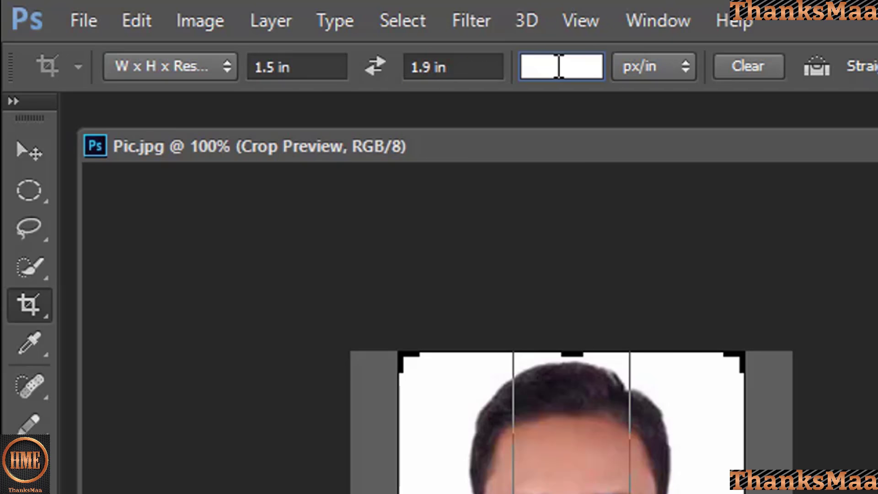
{"action": "type", "text": "150"}
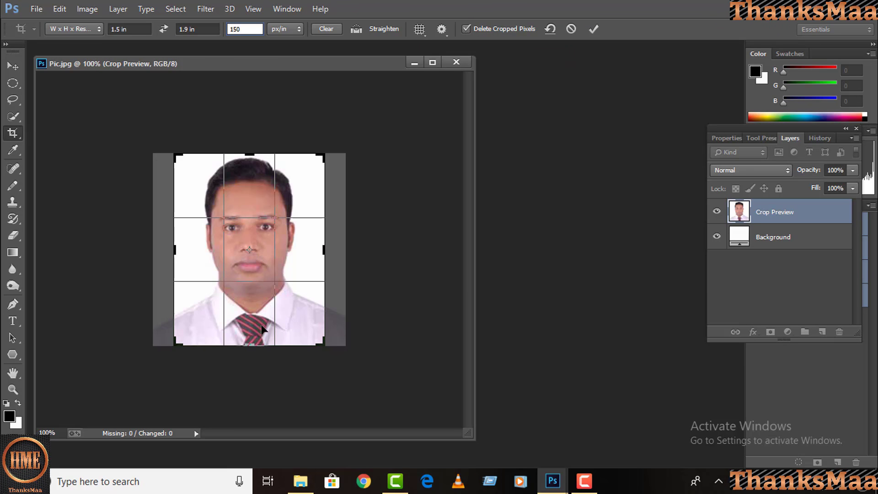
Step: Fit the crop around the head and shoulders, commit it, and return the view to 100%
{"action": "left_click_drag", "start_coordinate": [255, 344], "coordinate": [240, 256]}
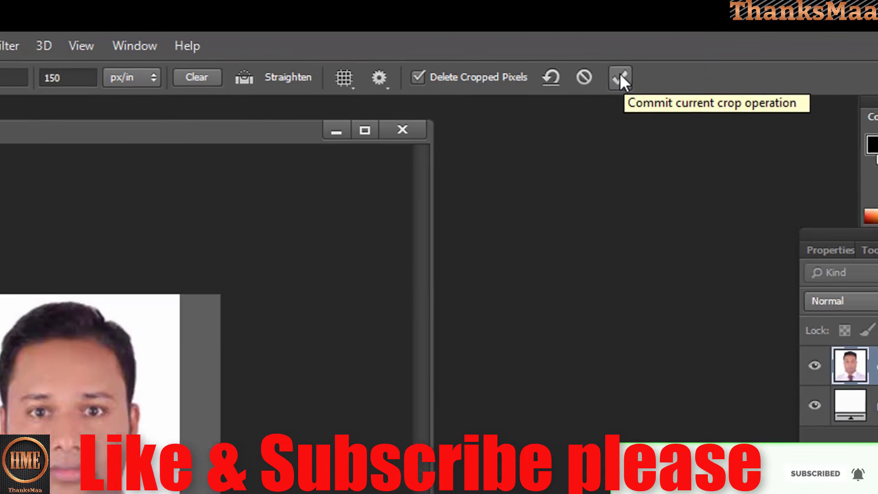
{"action": "left_click", "coordinate": [633, 99]}
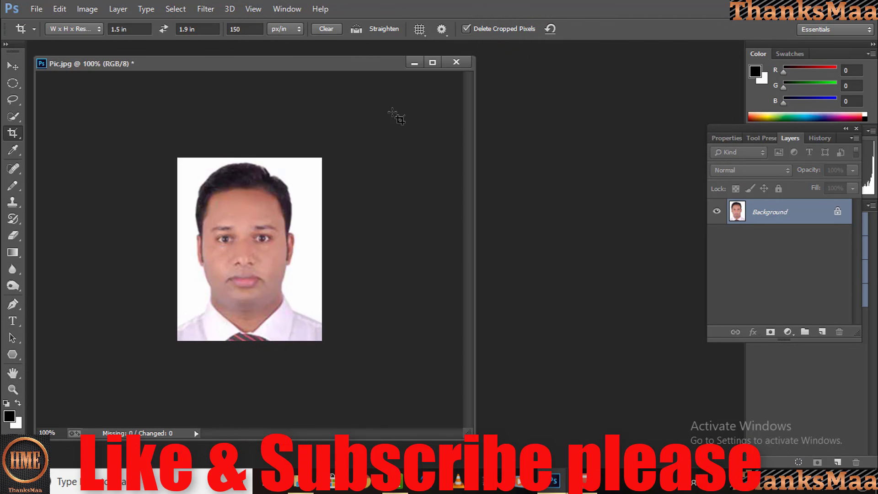
{"action": "key", "text": "ctrl+minus"}
{"action": "key", "text": "ctrl+minus"}
{"action": "key", "text": "ctrl+minus"}
{"action": "key", "text": "ctrl+minus"}
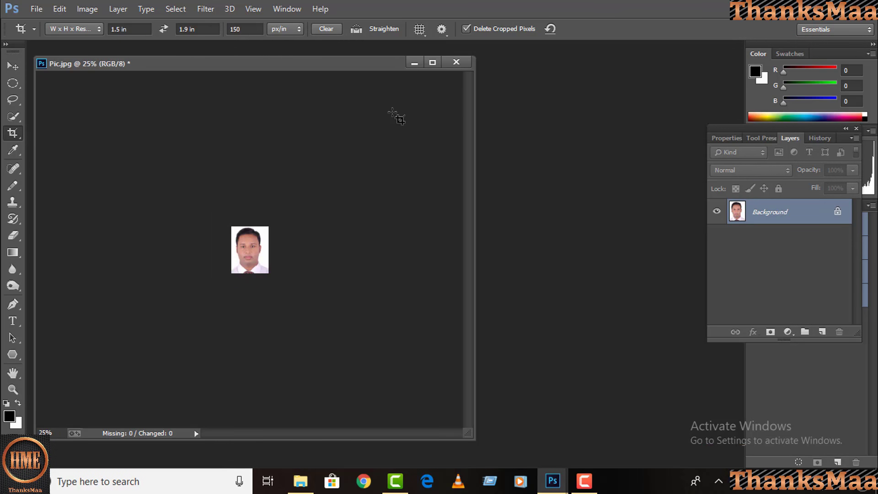
{"action": "key", "text": "ctrl+plus"}
{"action": "key", "text": "ctrl+plus"}
{"action": "key", "text": "ctrl+plus"}
{"action": "key", "text": "ctrl+plus"}
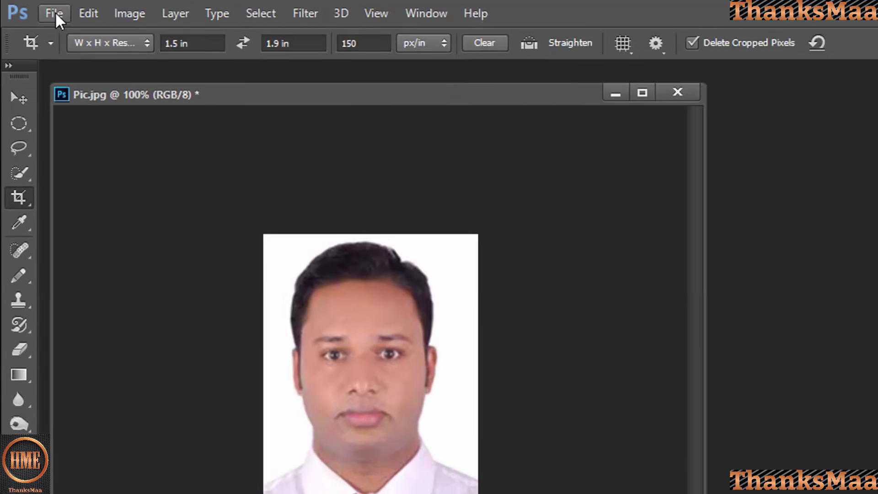
Step: Save As JPEG, renaming the file from Pic to 'Pic stamphh'
{"action": "left_click", "coordinate": [36, 9]}
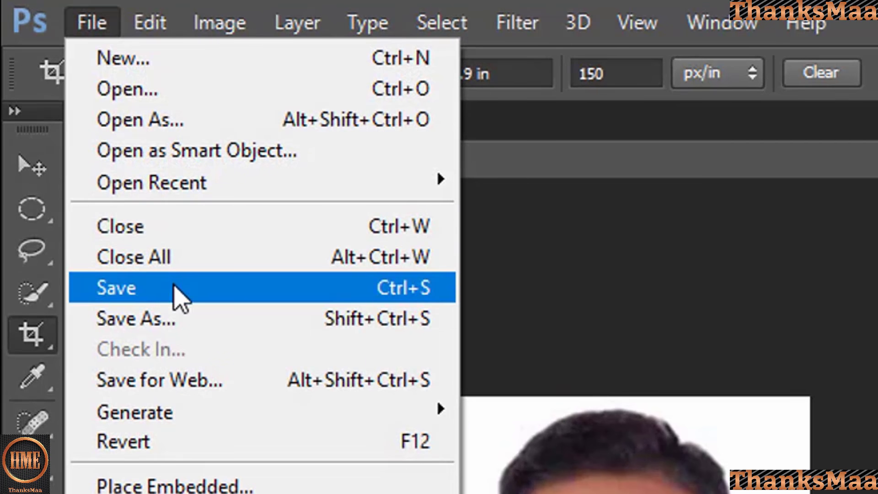
{"action": "left_click", "coordinate": [164, 320]}
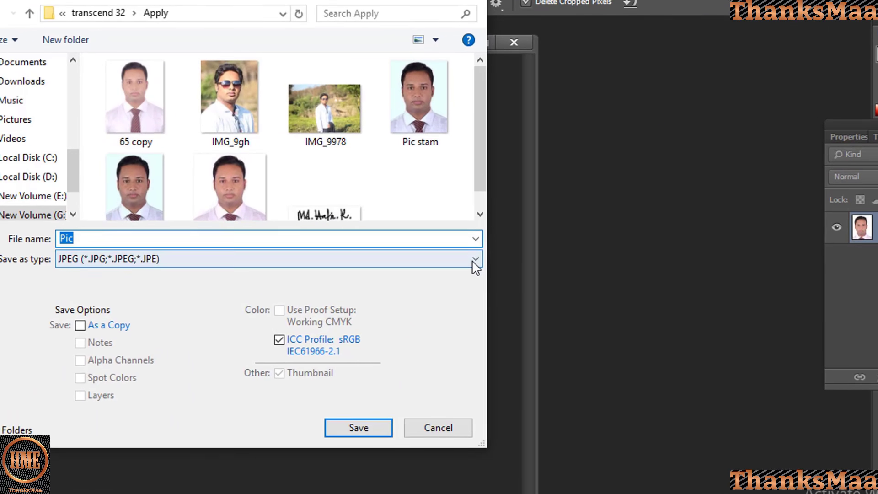
{"action": "left_click", "coordinate": [475, 261]}
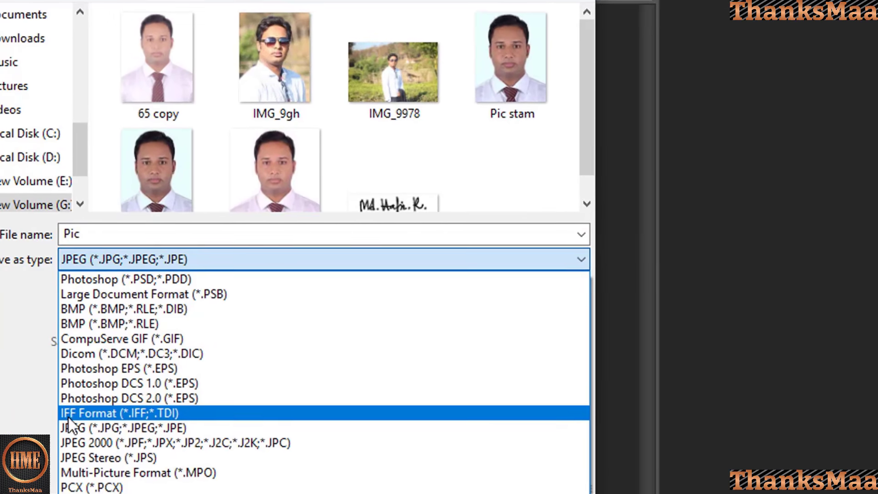
{"action": "left_click", "coordinate": [103, 430]}
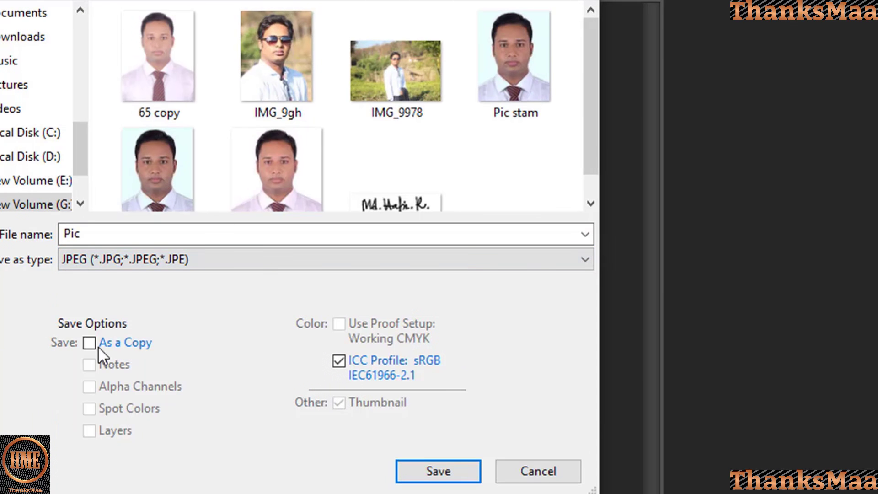
{"action": "left_click", "coordinate": [124, 239]}
{"action": "double_click", "coordinate": [116, 239]}
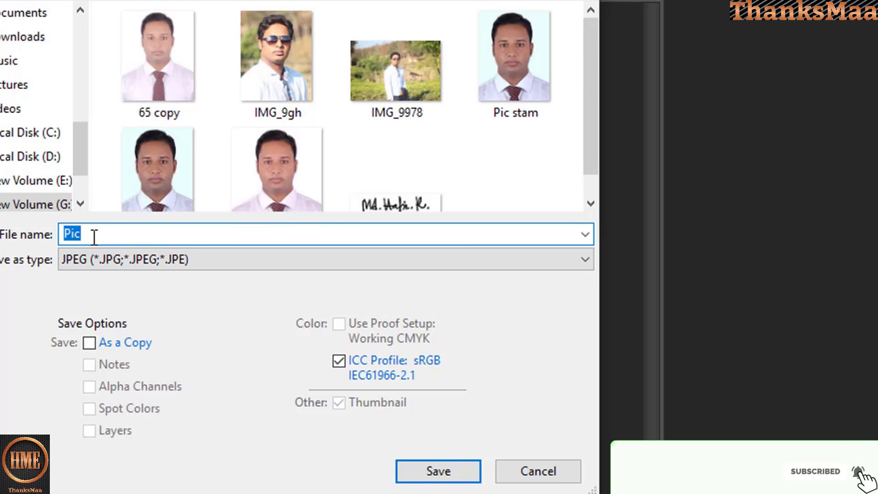
{"action": "left_click", "coordinate": [94, 237]}
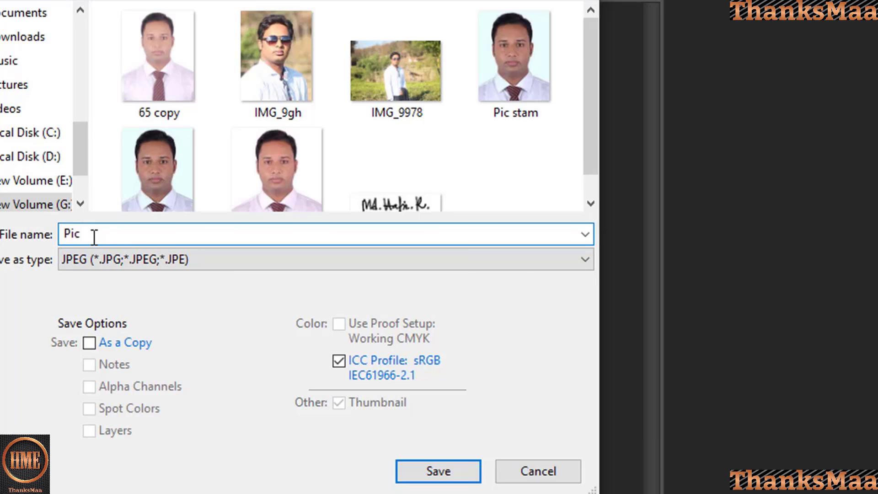
{"action": "type", "text": "sta"}
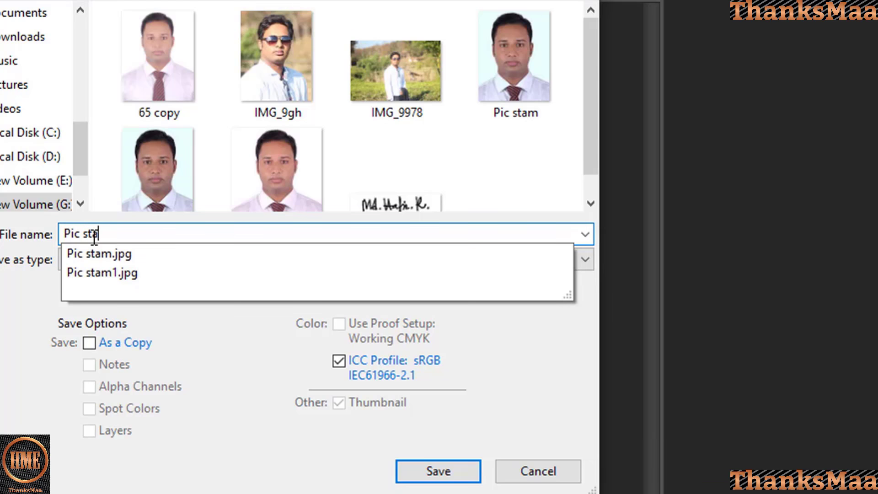
{"action": "type", "text": "mo"}
{"action": "key", "text": "BackSpace"}
{"action": "type", "text": "p"}
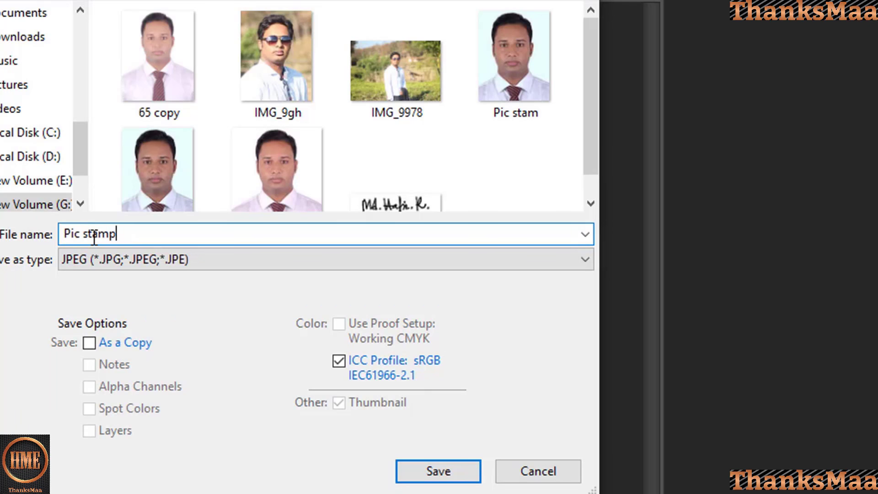
{"action": "type", "text": "hh"}
Step: Save Pic stamphh.jpg with the JPEG quality preset set to Maximum
{"action": "left_click", "coordinate": [427, 469]}
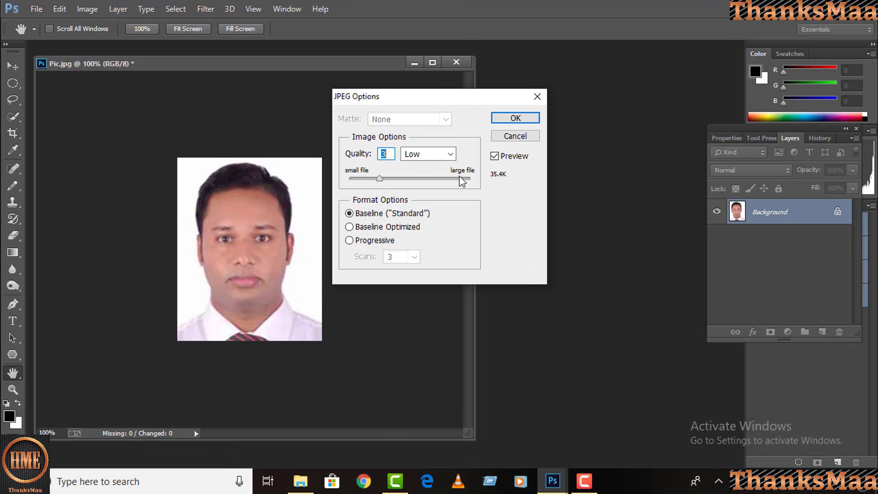
{"action": "left_click", "coordinate": [568, 139]}
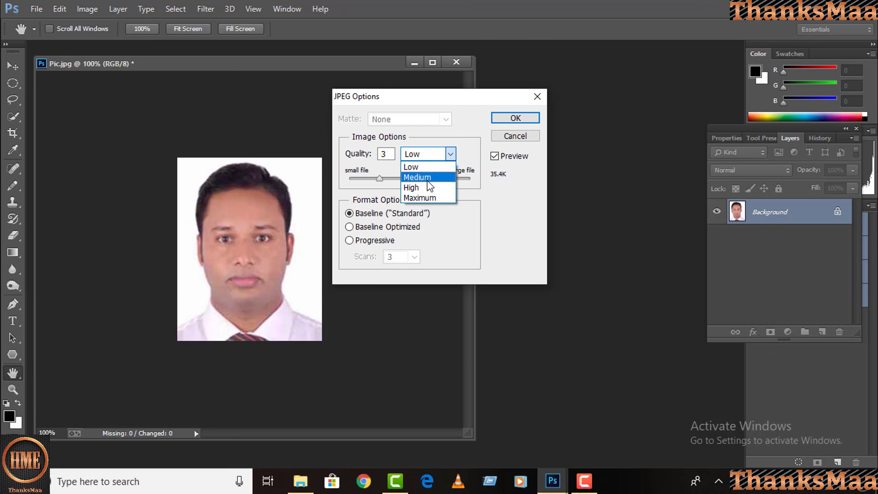
{"action": "left_click", "coordinate": [429, 178]}
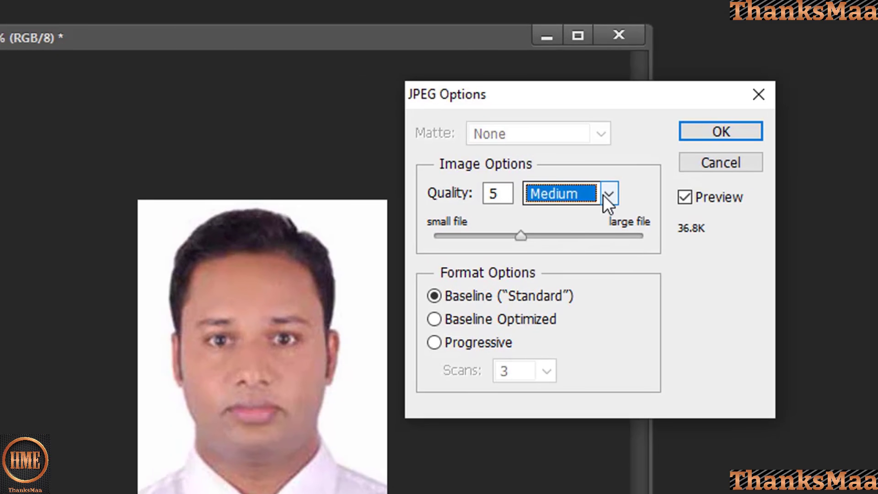
{"action": "left_click", "coordinate": [580, 186]}
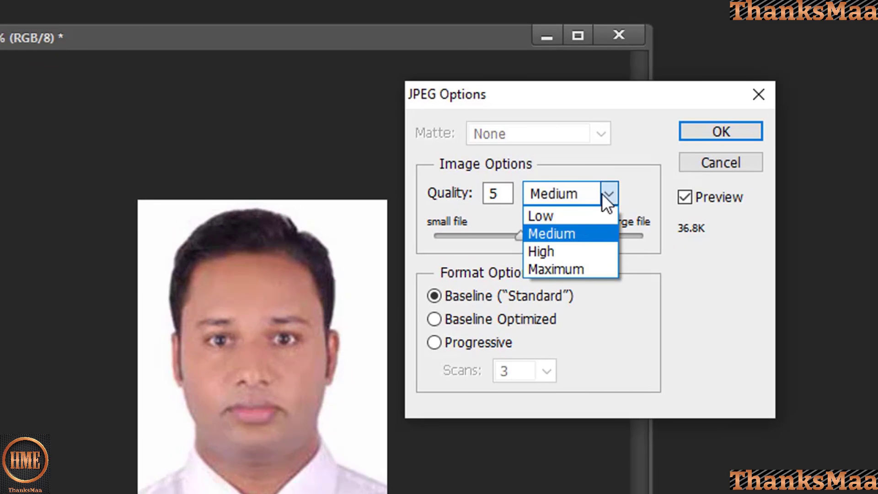
{"action": "left_click", "coordinate": [556, 262]}
{"action": "left_click", "coordinate": [721, 132]}
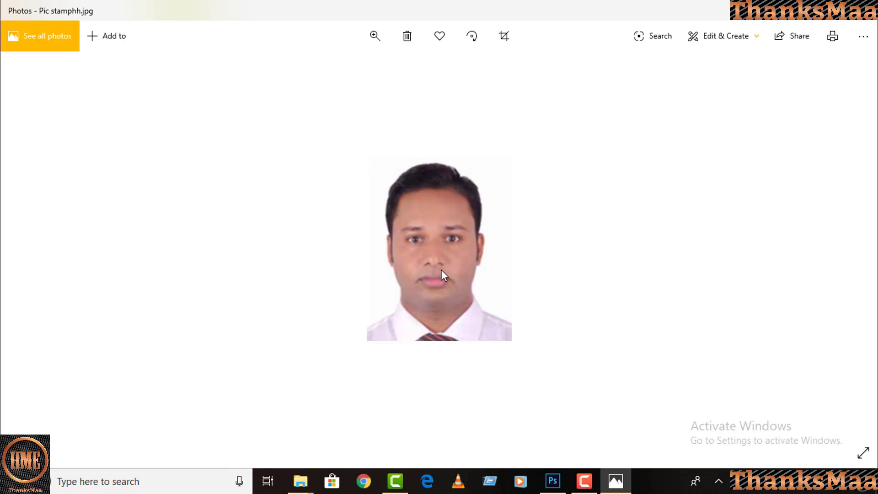
Step: Close the Photos viewer to reveal the Apply folder in File Explorer
{"action": "left_click", "coordinate": [866, 10]}
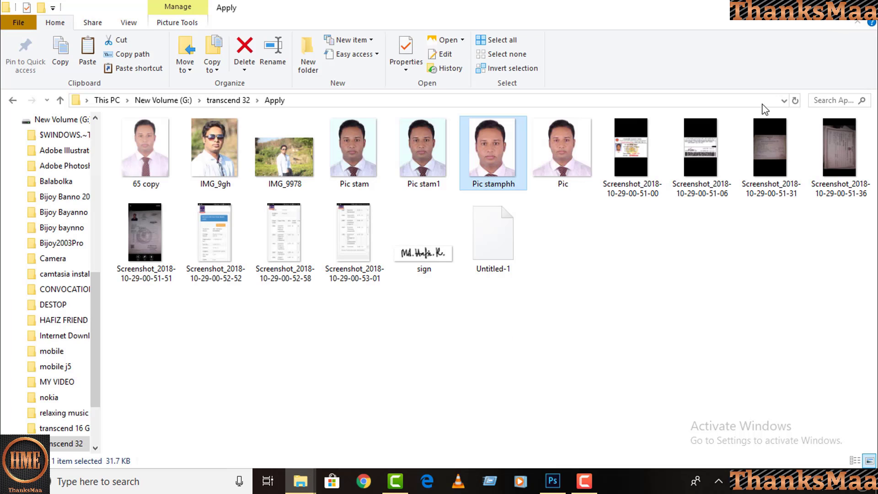